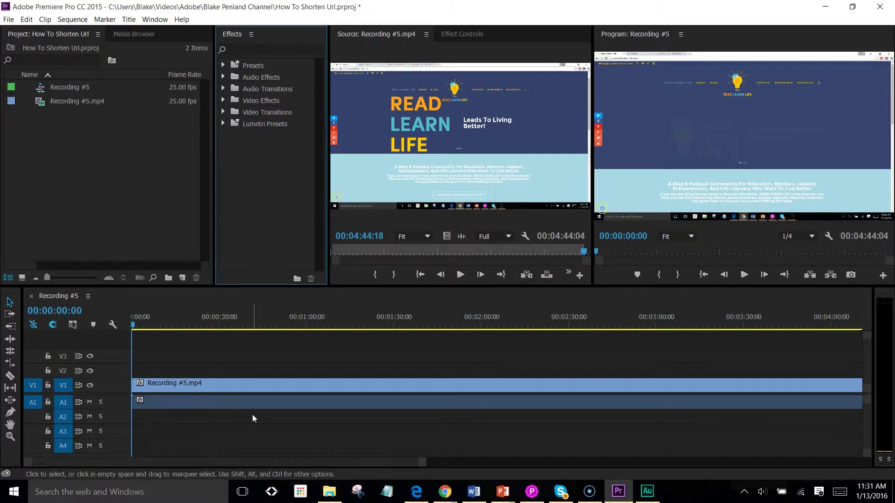
Save the project and select the Recording #5 audio clip on track A1.
{"action": "key", "text": "ctrl+s"}
{"action": "left_click", "coordinate": [255, 407]}
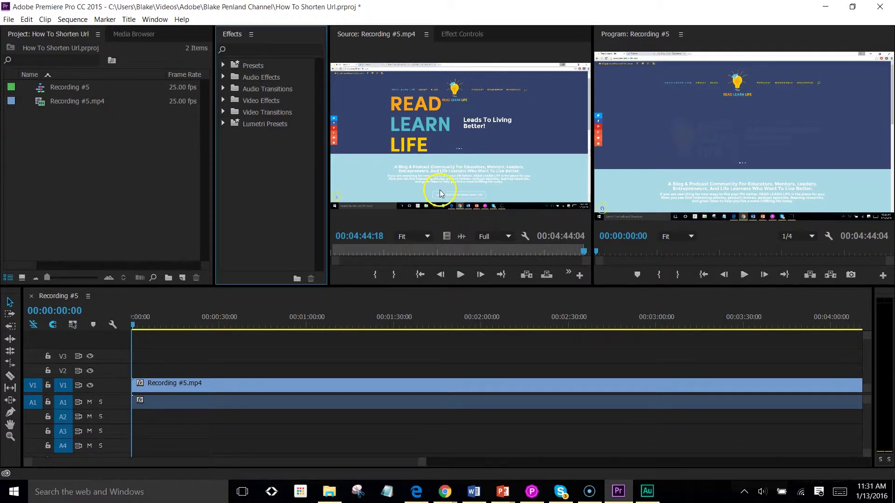
{"action": "left_click", "coordinate": [294, 402]}
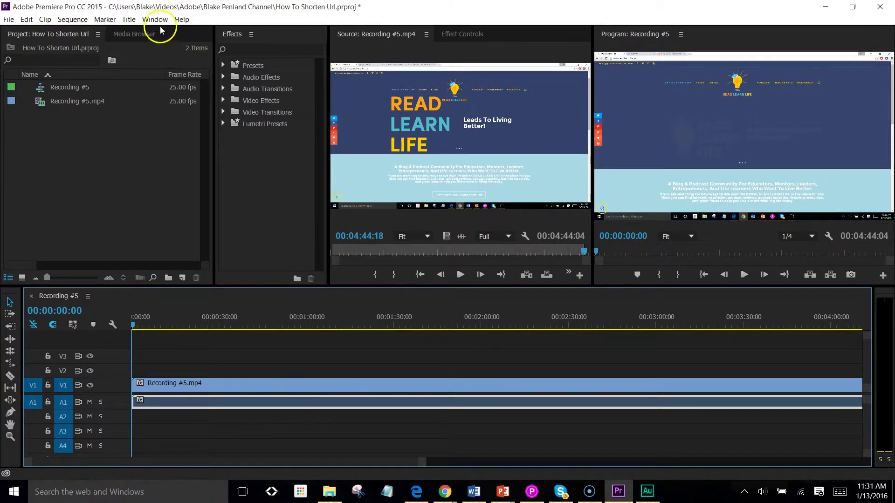
Send the selected A1 audio clip to Audition with Edit in Adobe Audition > Clip.
{"action": "left_click", "coordinate": [26, 19]}
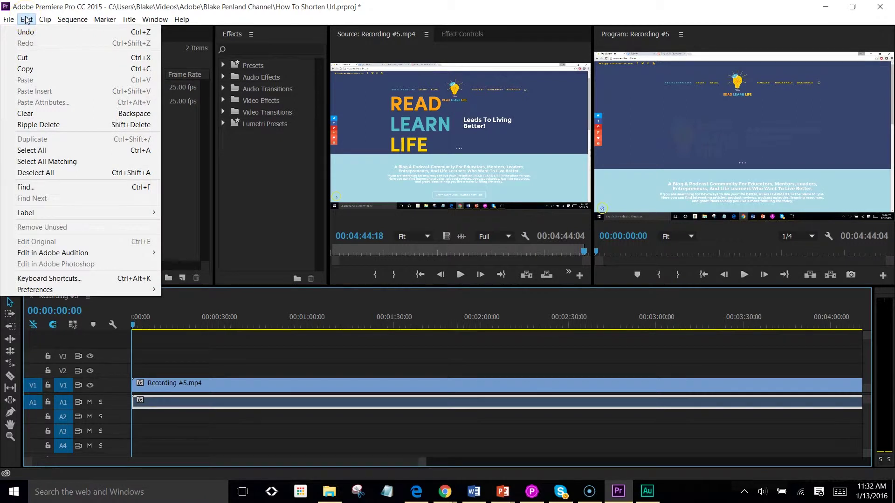
{"action": "left_click", "coordinate": [84, 253]}
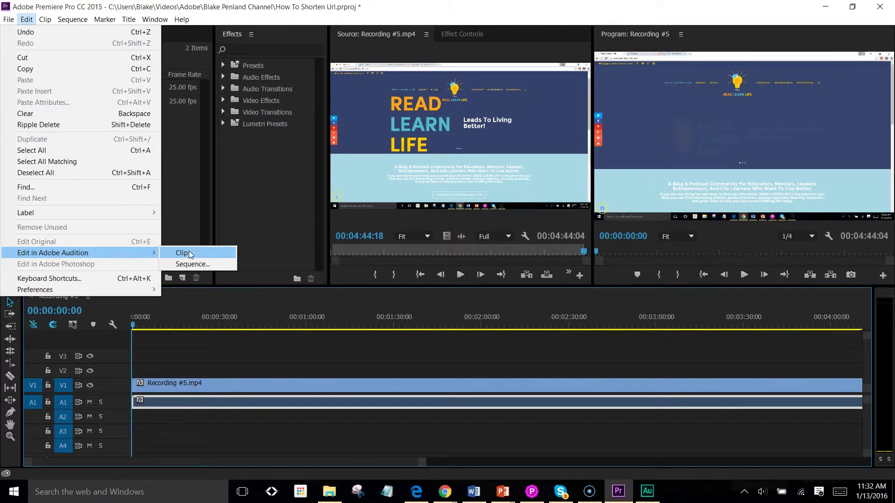
{"action": "left_click", "coordinate": [189, 253]}
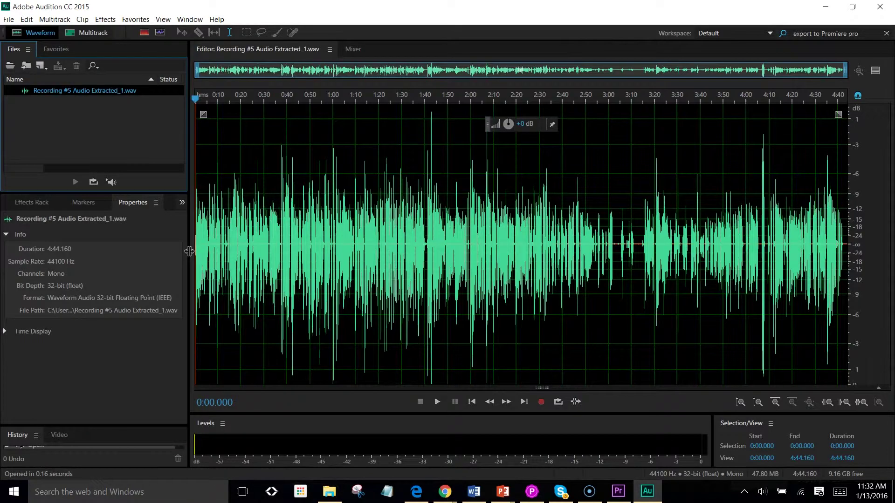
Select the entire Recording #5 Audio Extracted_1.wav waveform and normalize it.
{"action": "left_click", "coordinate": [190, 251]}
{"action": "left_click", "coordinate": [166, 176]}
{"action": "key", "text": "ctrl+a"}
{"action": "key", "text": "ctrl+shift+n"}
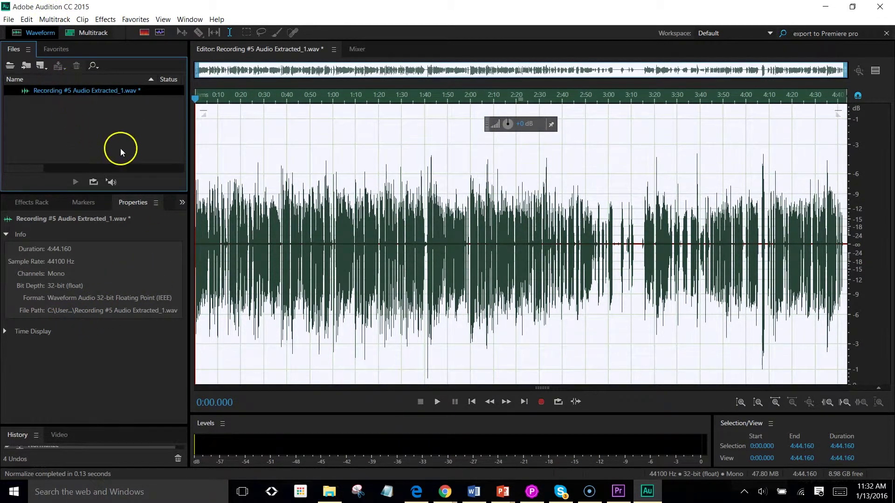
Create the 'Url' multitrack session with Voice Over and Music tracks.
{"action": "left_click", "coordinate": [83, 34]}
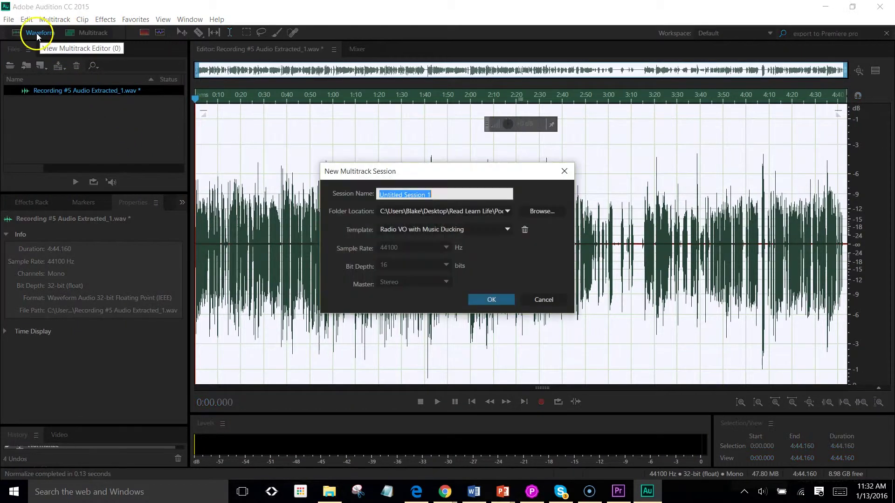
{"action": "left_click", "coordinate": [566, 172]}
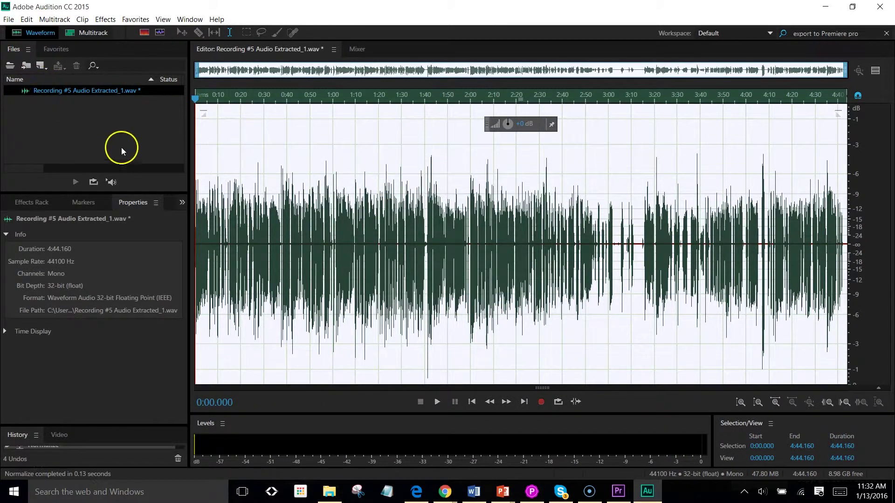
{"action": "left_click", "coordinate": [77, 33]}
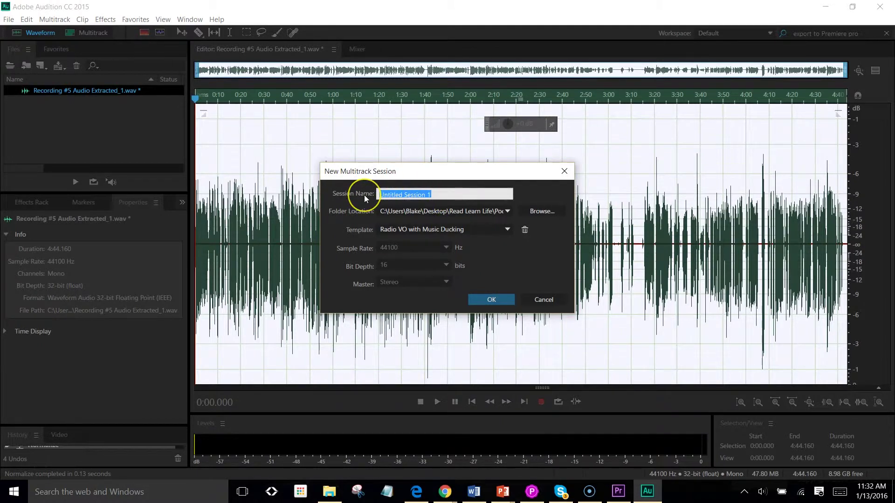
{"action": "type", "text": "Ur"}
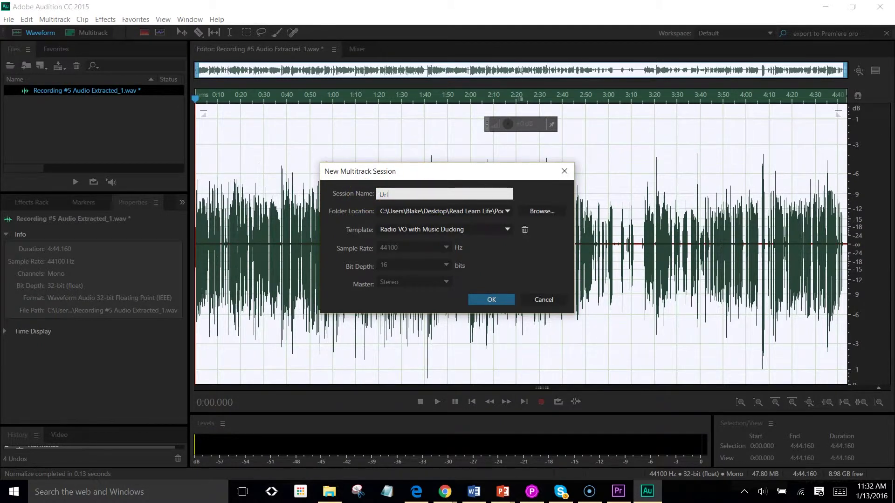
{"action": "left_click", "coordinate": [497, 300]}
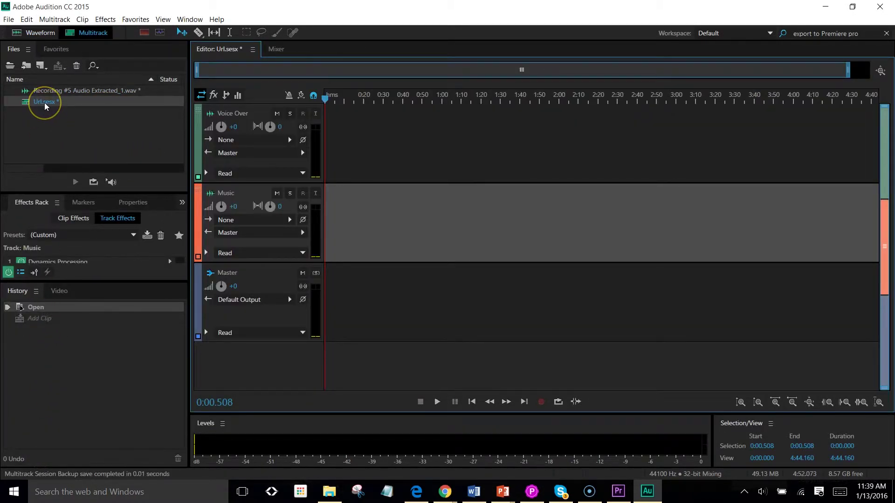
Place Recording #5 Audio Extracted_1 on the Voice Over track of the Url session.
{"action": "left_click", "coordinate": [49, 90]}
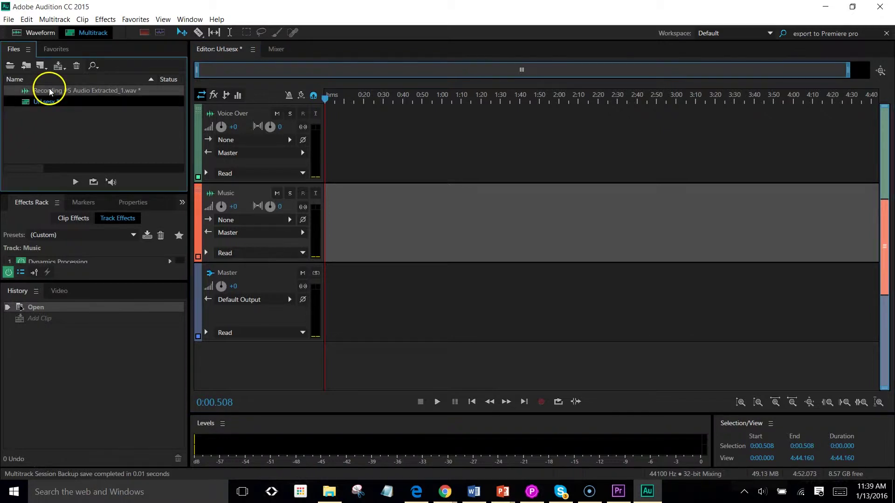
{"action": "left_click_drag", "start_coordinate": [60, 89], "coordinate": [307, 116]}
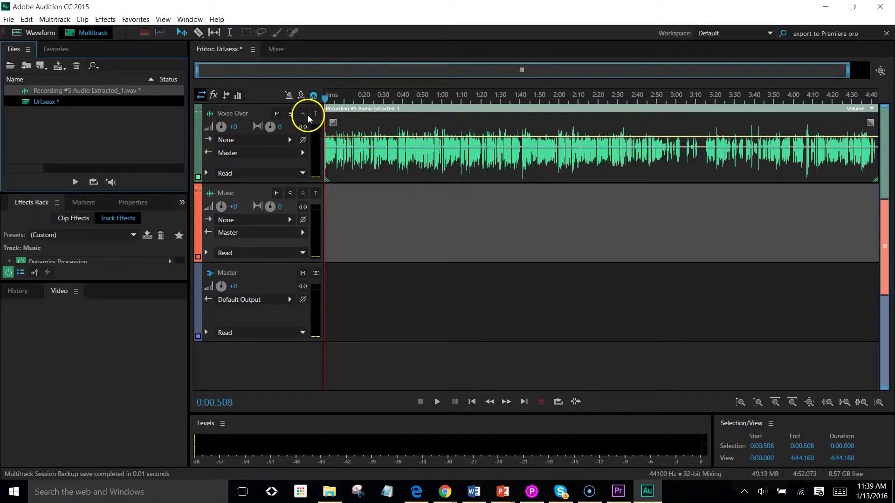
{"action": "left_click", "coordinate": [28, 32]}
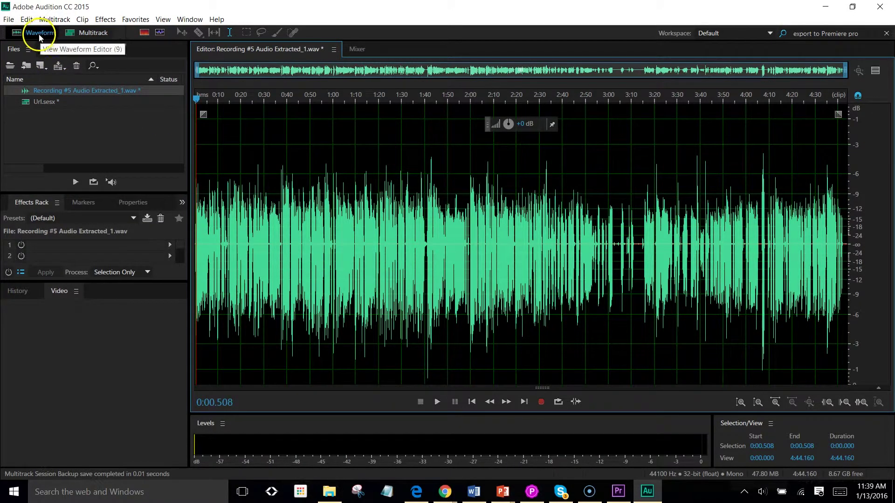
{"action": "left_click", "coordinate": [54, 19]}
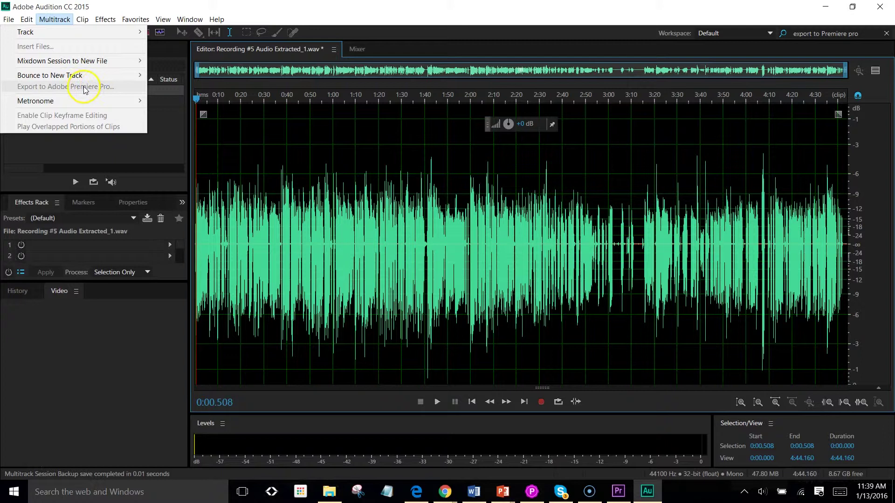
{"action": "left_click", "coordinate": [53, 19]}
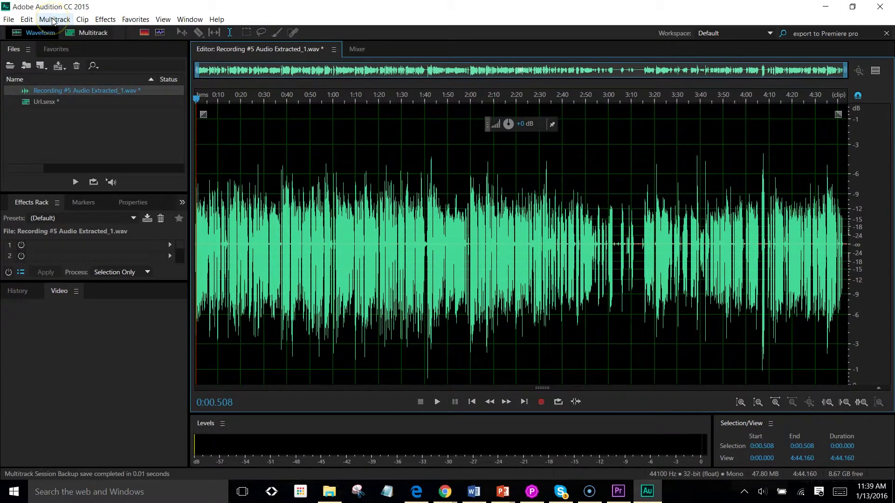
{"action": "left_click", "coordinate": [90, 34]}
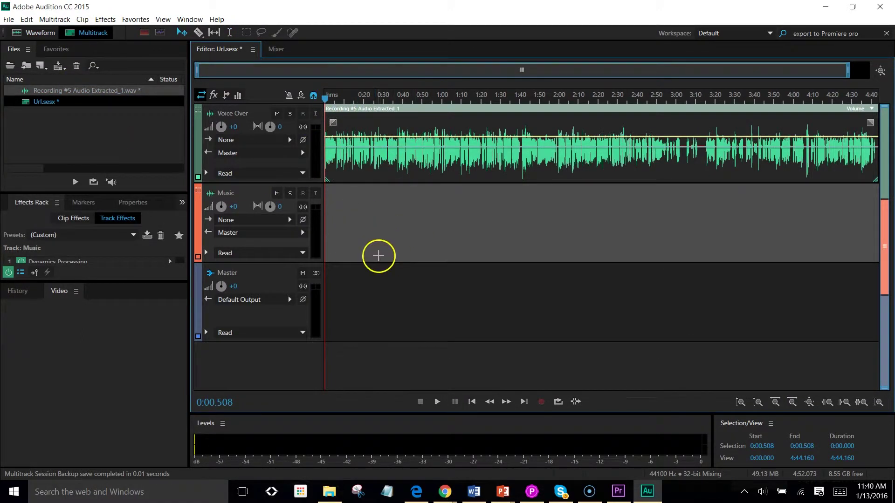
{"action": "left_click", "coordinate": [57, 20]}
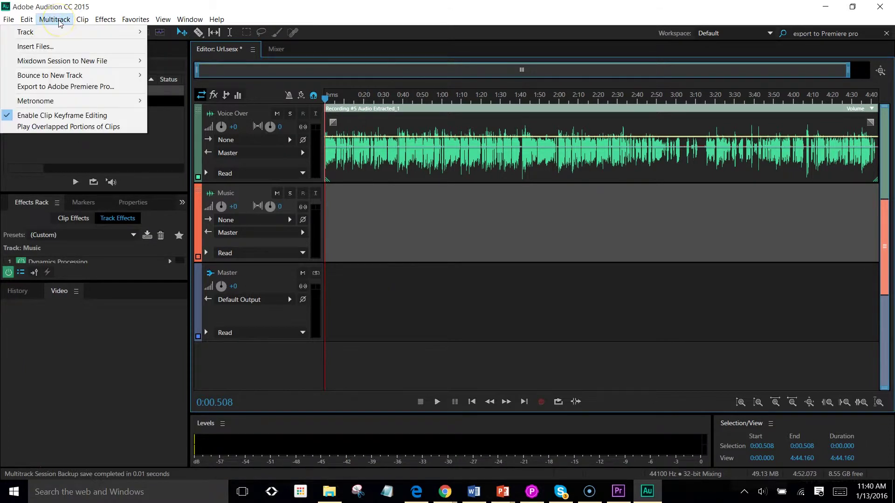
In Export to Adobe Premiere Pro, choose a session mixdown as a Stereo File.
{"action": "left_click", "coordinate": [99, 89]}
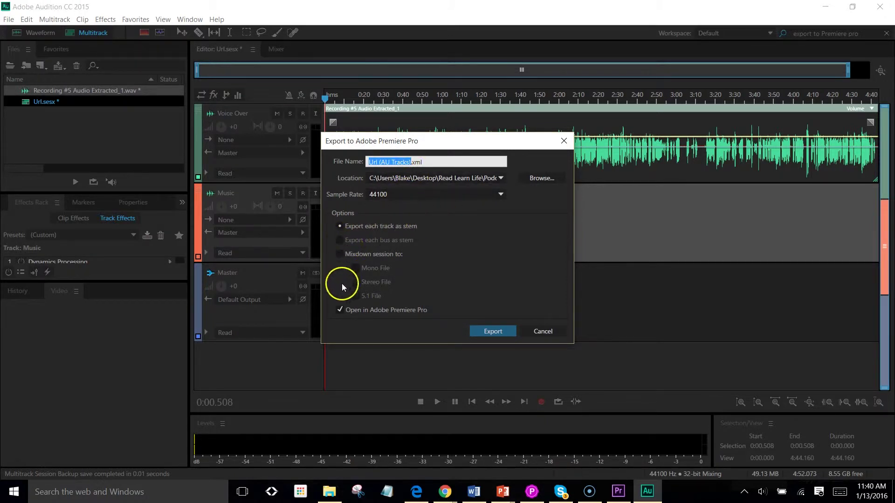
{"action": "left_click", "coordinate": [339, 254]}
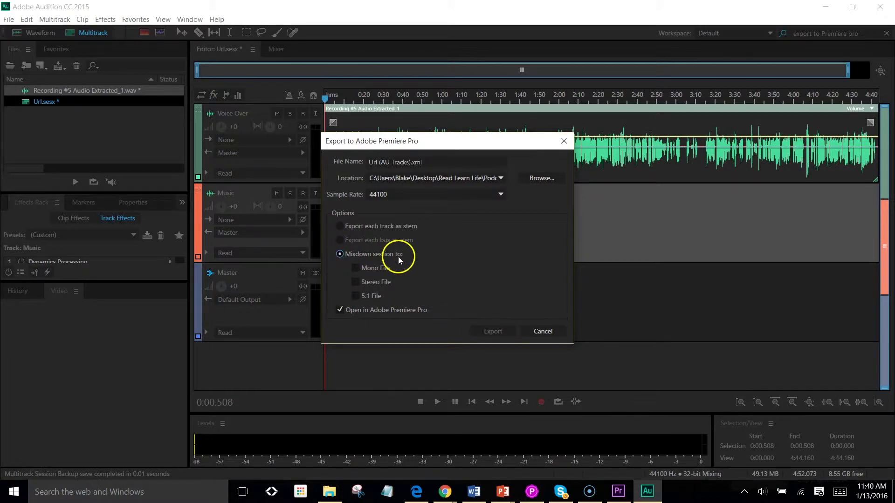
{"action": "left_click", "coordinate": [356, 281]}
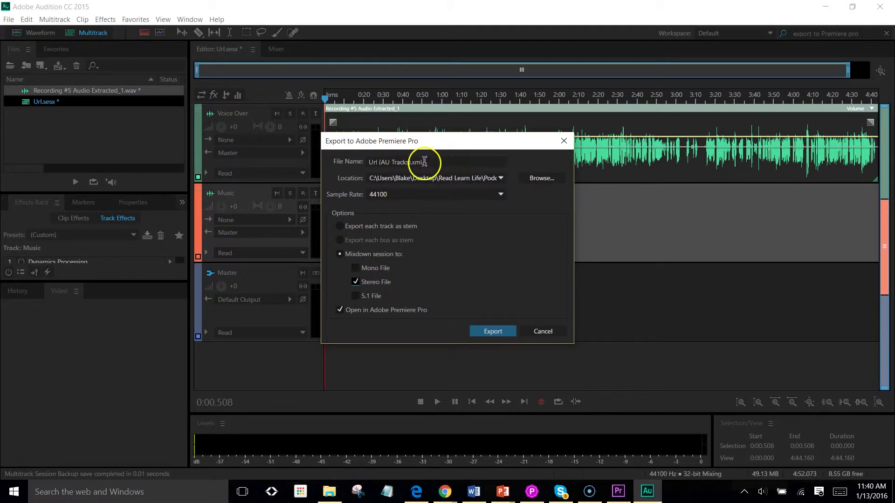
Set the export location to the Podcast folder and export to Premiere Pro.
{"action": "left_click", "coordinate": [542, 179]}
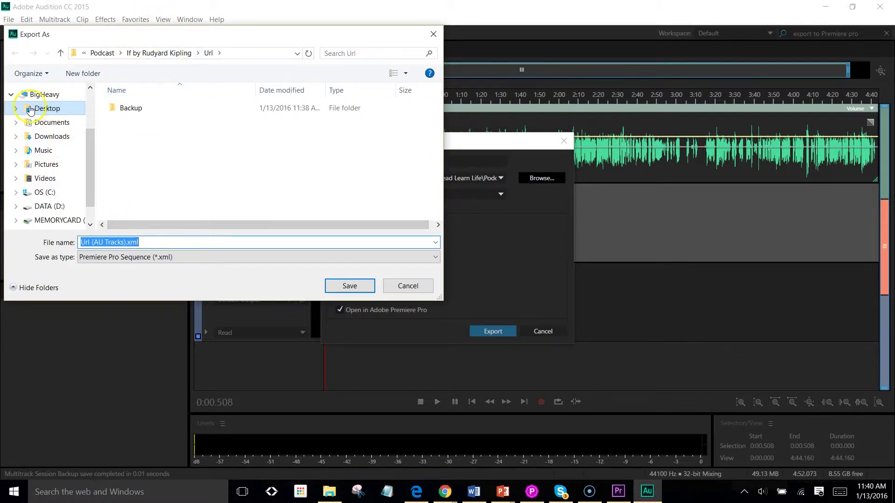
{"action": "left_click", "coordinate": [433, 34]}
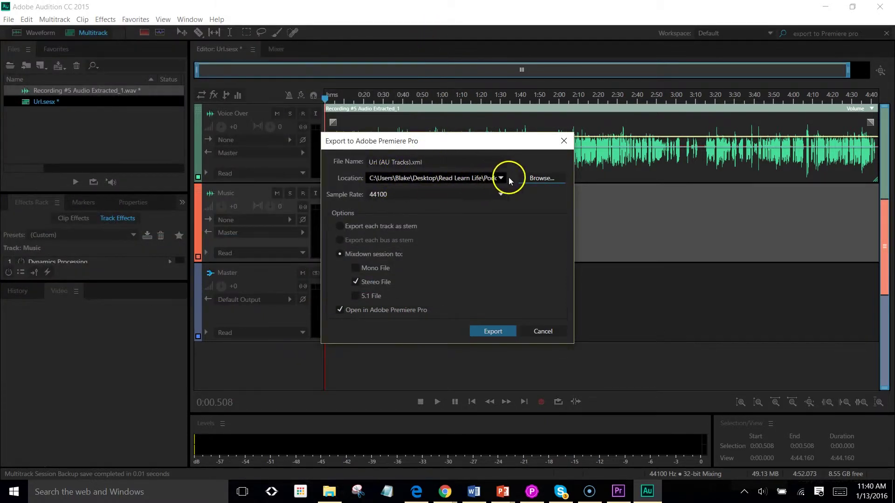
{"action": "left_click", "coordinate": [537, 180]}
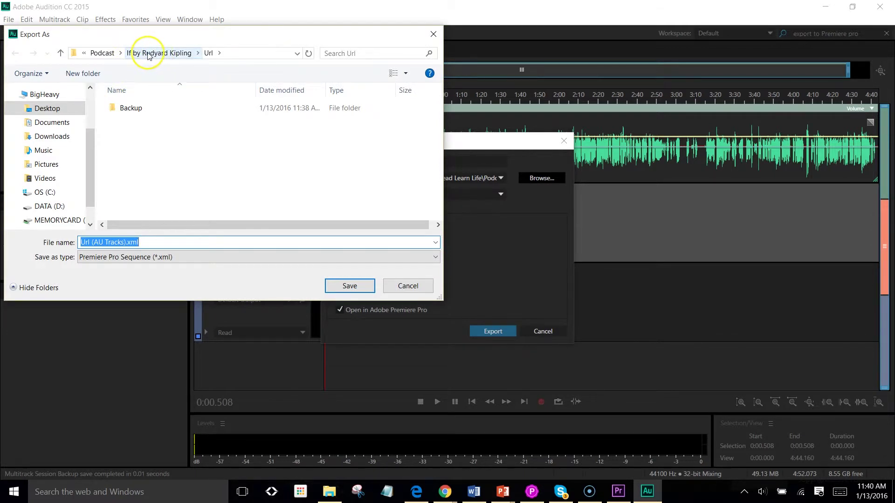
{"action": "left_click", "coordinate": [101, 53]}
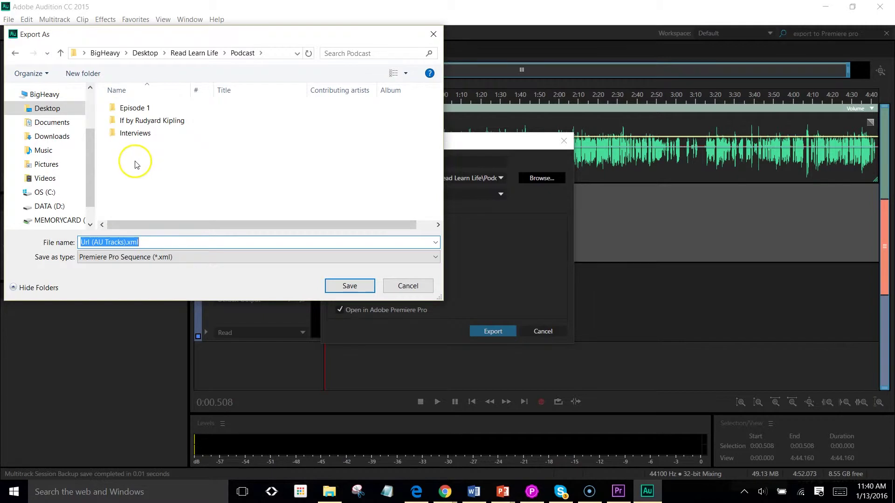
{"action": "left_click", "coordinate": [355, 289]}
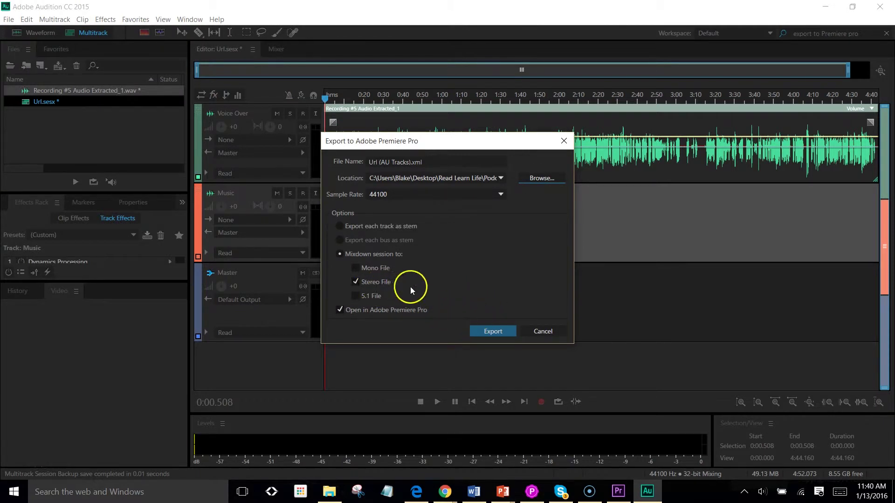
{"action": "left_click", "coordinate": [480, 329]}
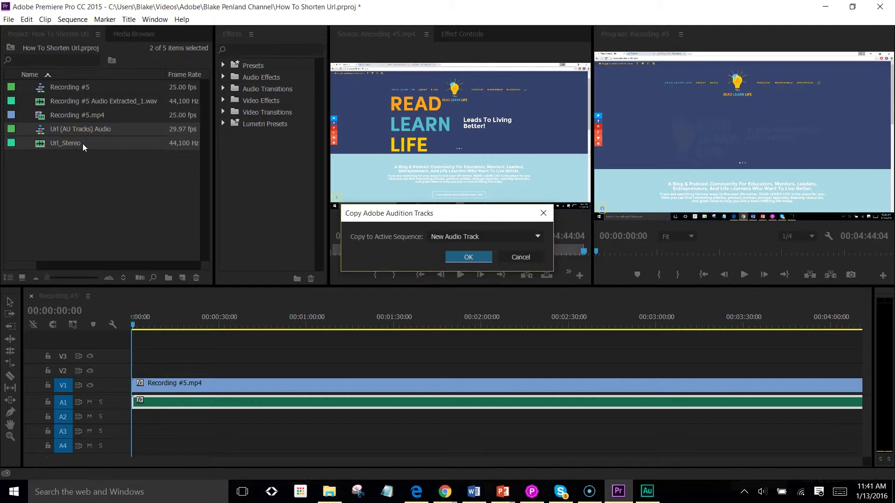
Copy the Audition tracks into the active sequence on a New Audio Track.
{"action": "left_click", "coordinate": [487, 239]}
{"action": "left_click", "coordinate": [458, 298]}
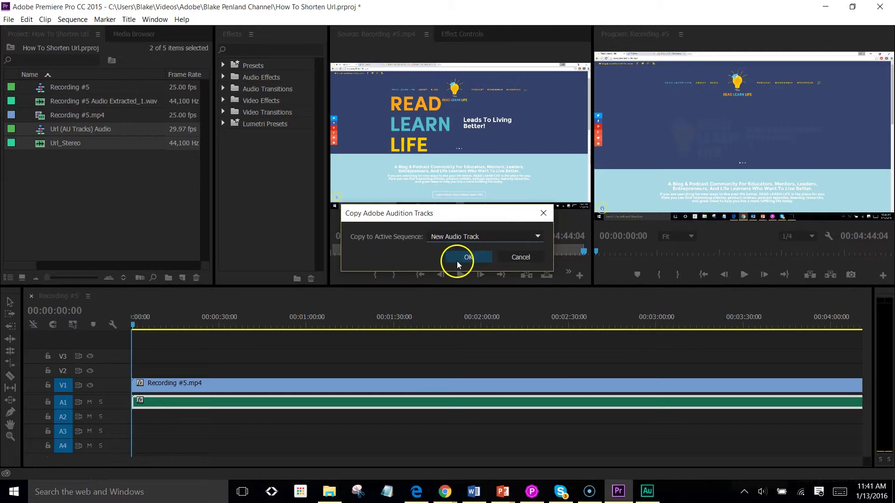
{"action": "left_click", "coordinate": [458, 257]}
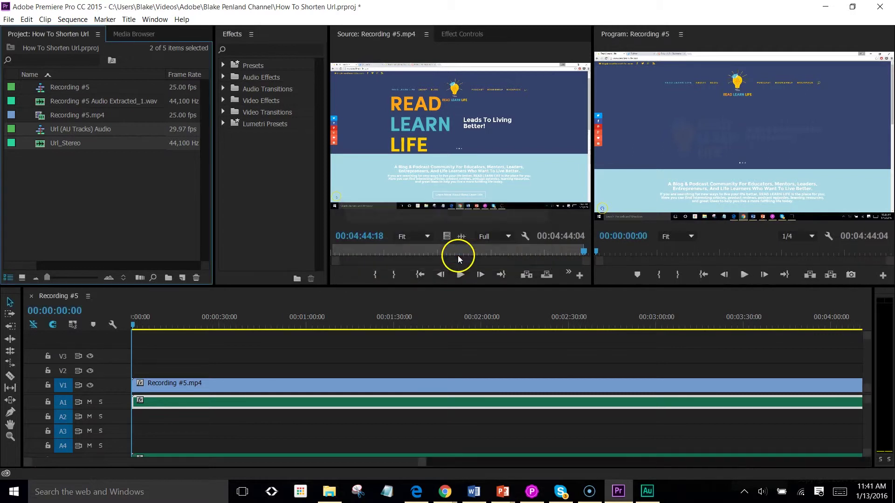
Ripple Delete the original audio clip from track A1.
{"action": "left_click", "coordinate": [182, 399]}
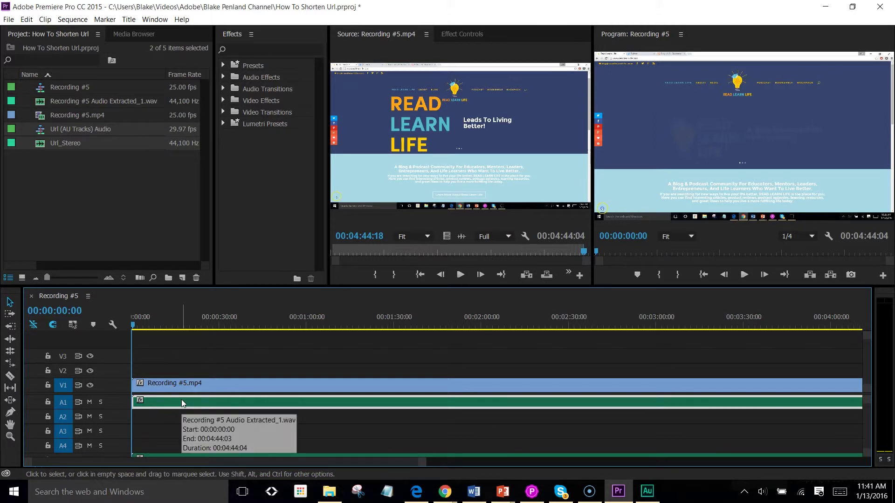
{"action": "right_click", "coordinate": [181, 399]}
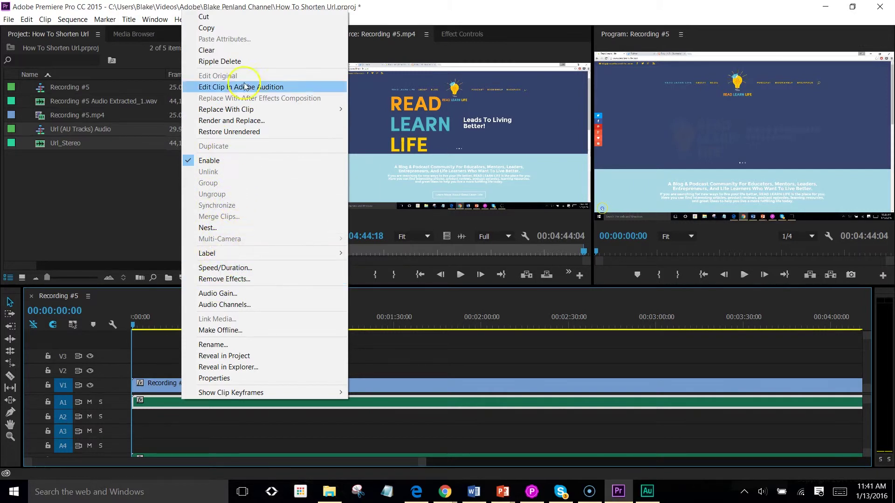
{"action": "left_click", "coordinate": [242, 62]}
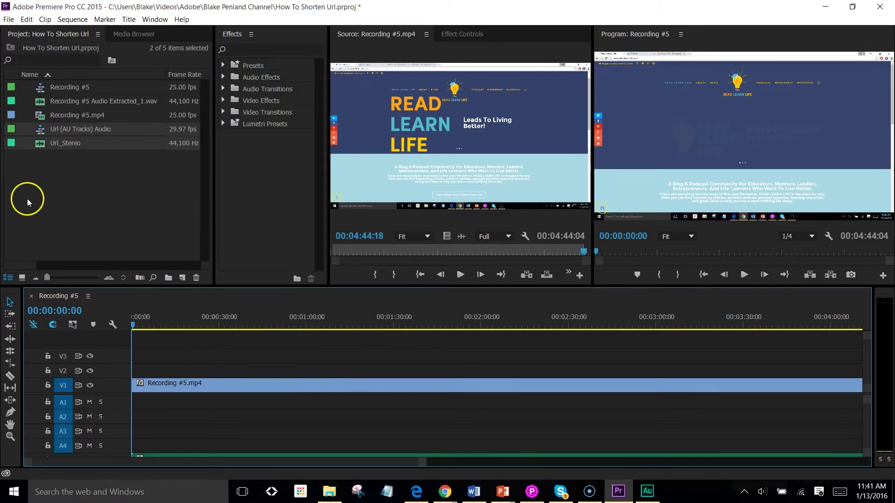
Place the Url_Stereo mixdown on track A1 from the sequence start.
{"action": "left_click", "coordinate": [65, 143]}
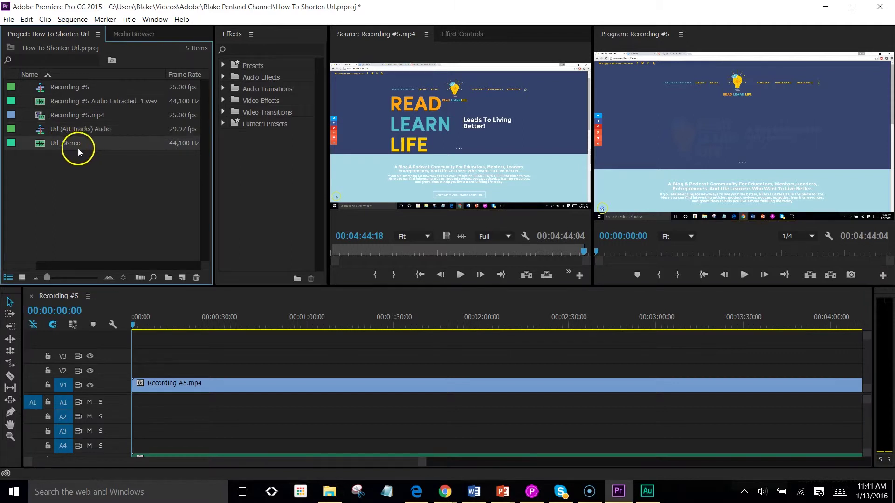
{"action": "left_click_drag", "start_coordinate": [79, 143], "coordinate": [124, 408]}
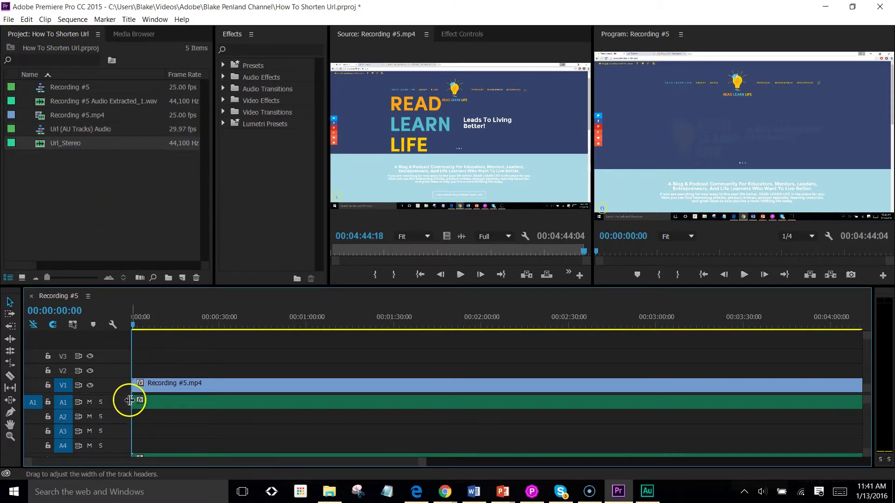
{"action": "left_click", "coordinate": [415, 286]}
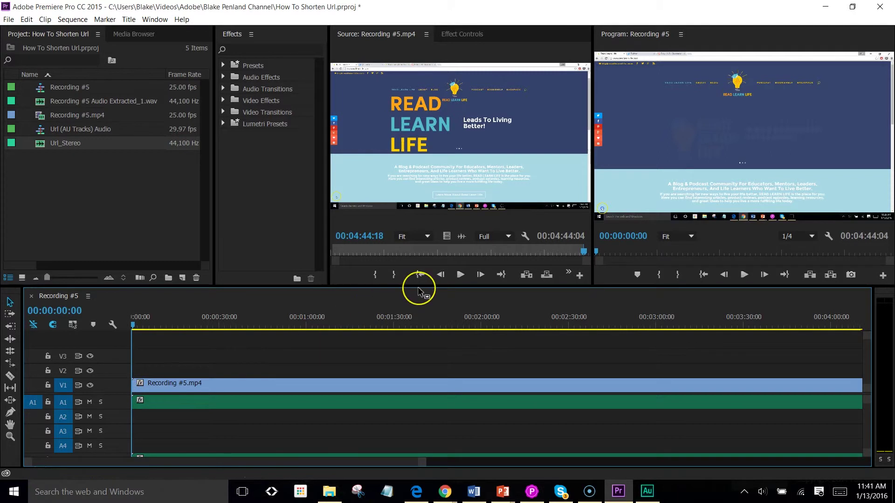
{"action": "left_click", "coordinate": [458, 277]}
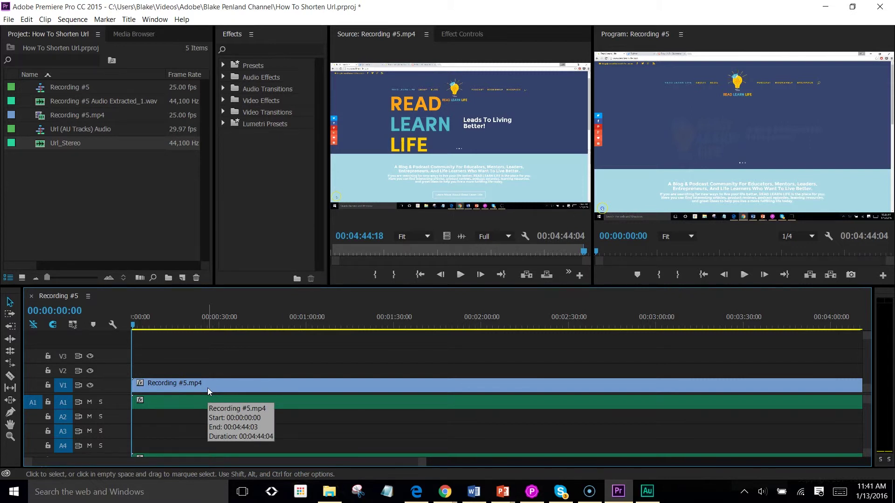
{"action": "left_click", "coordinate": [230, 458]}
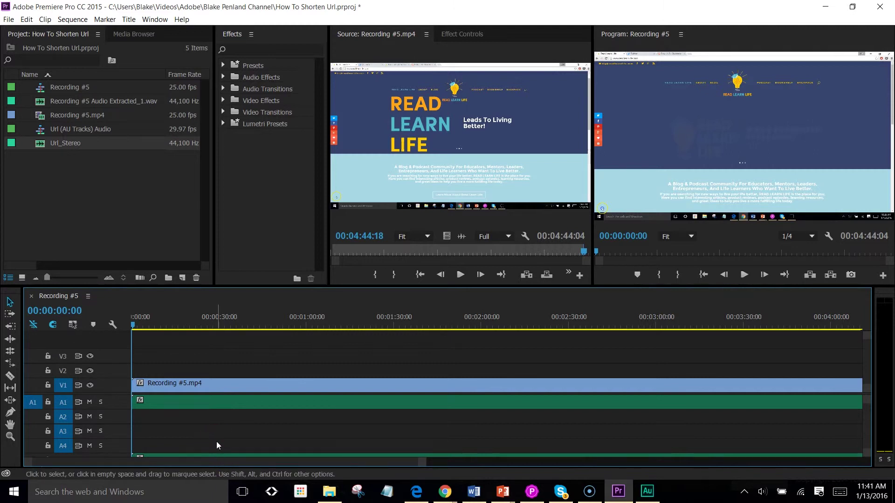
{"action": "left_click", "coordinate": [191, 425]}
{"action": "left_click", "coordinate": [191, 420]}
{"action": "left_click", "coordinate": [176, 418]}
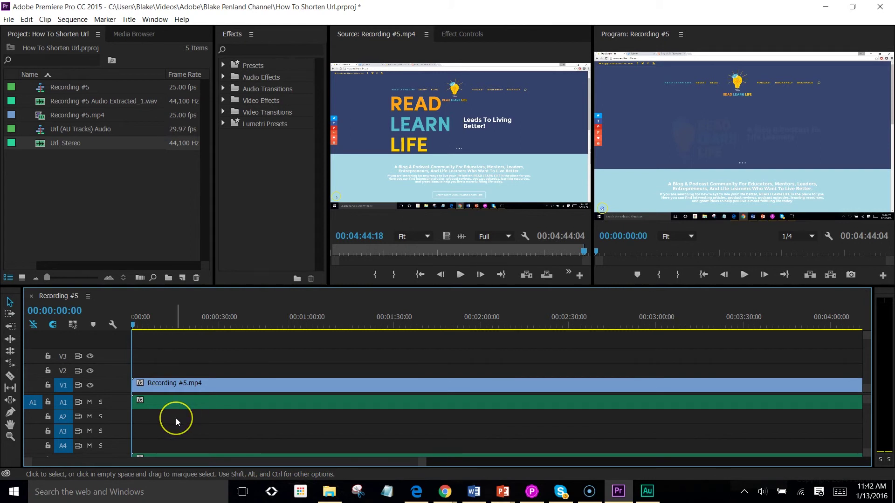